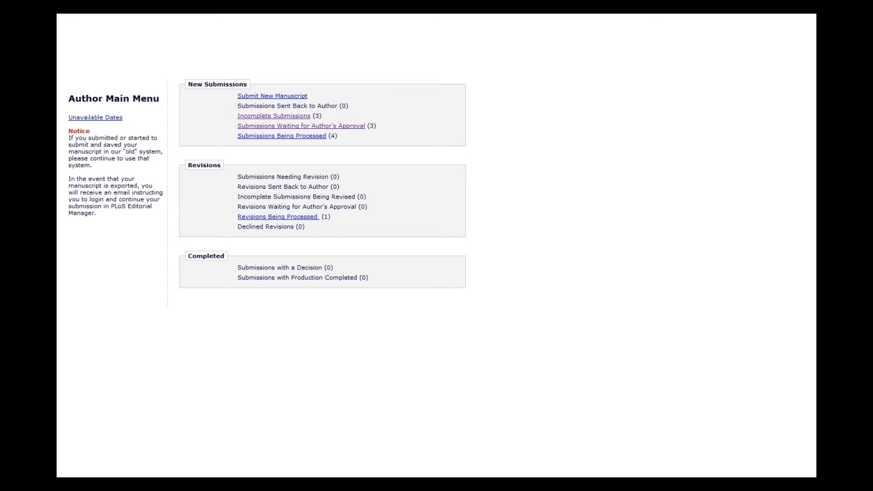
# Step: Reopen the first incomplete submission (urban native ant manuscript) for editing via its Action Links
pyautogui.click(242, 117)
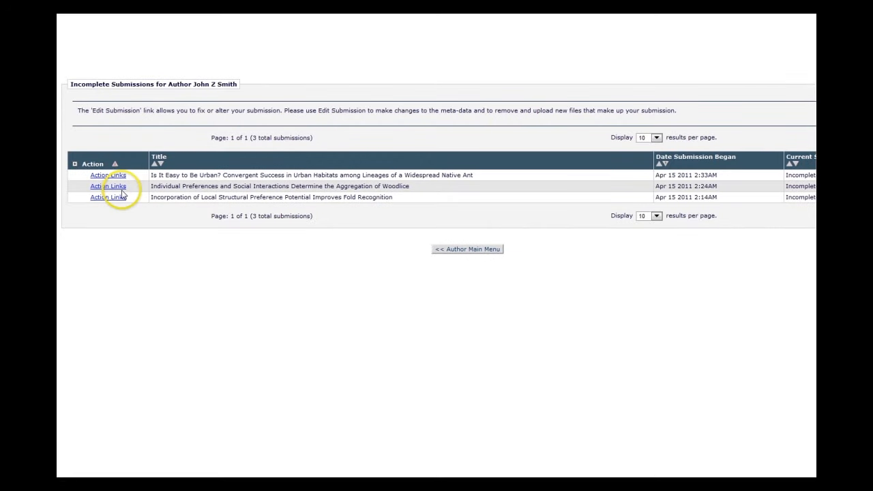
pyautogui.click(107, 175)
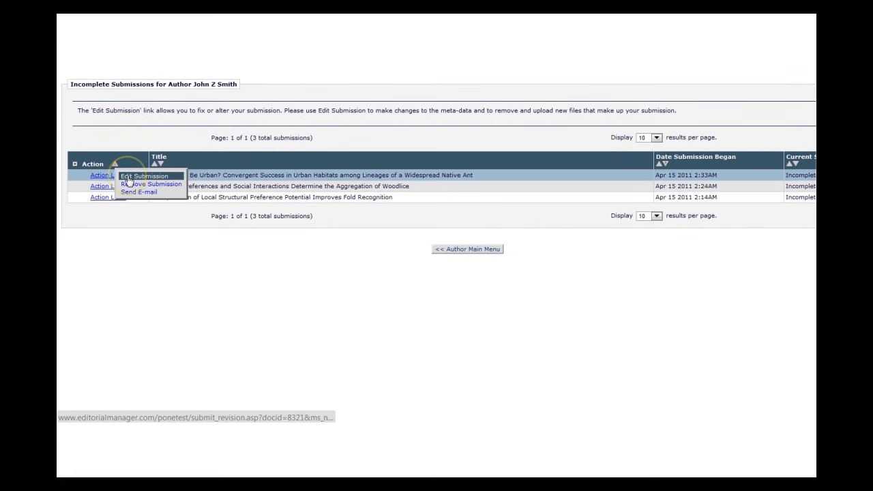
pyautogui.click(127, 179)
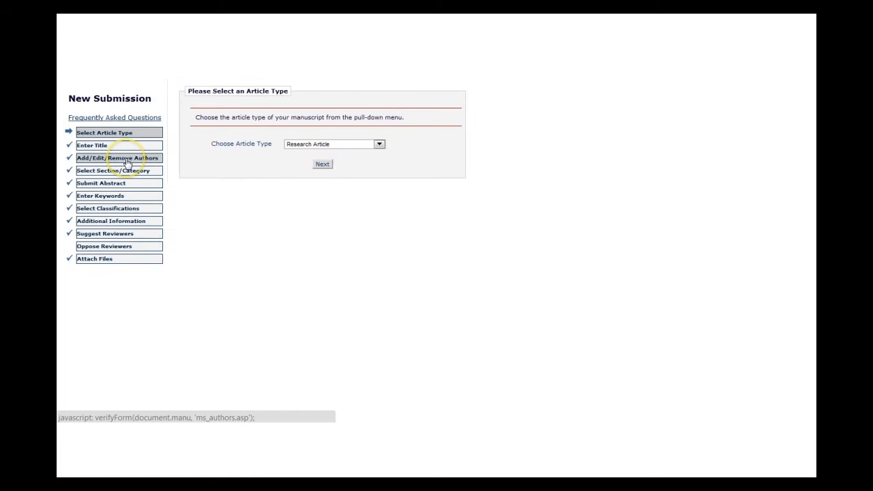
# Step: Go to the Add/Edit/Remove Authors step showing John Smith first and William Brown second
pyautogui.click(127, 159)
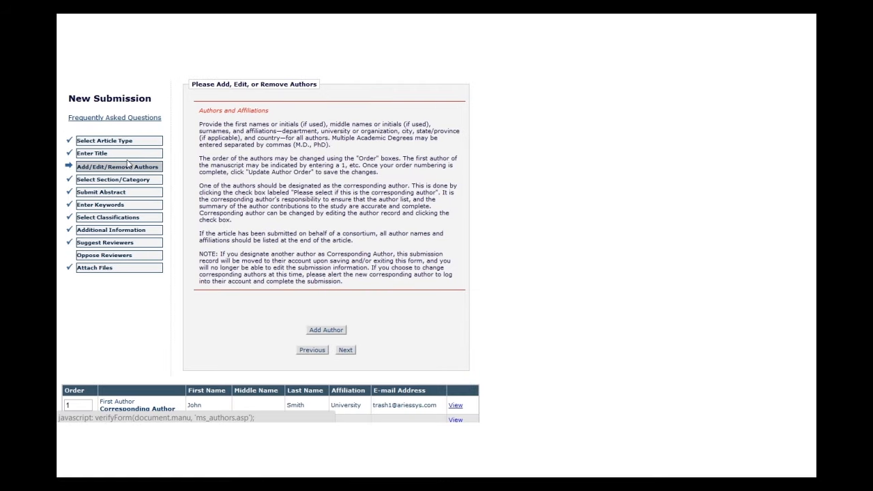
pyautogui.scroll(-1, 301, 266)
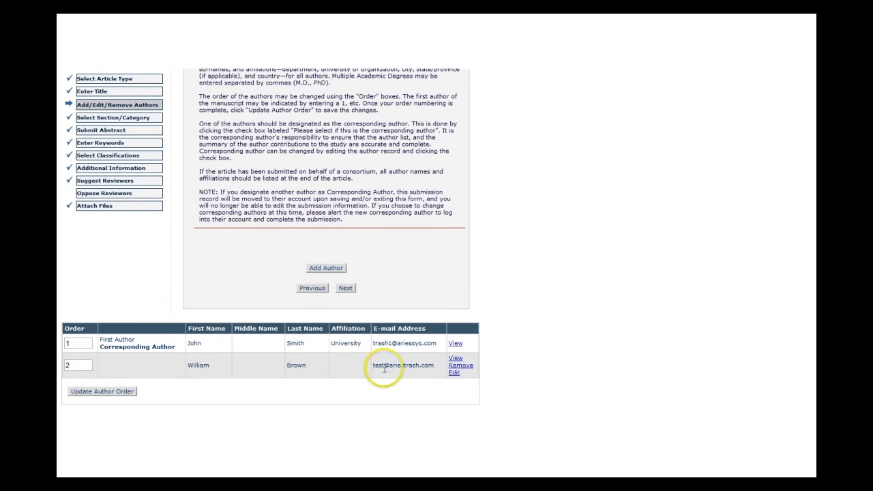
pyautogui.click(453, 373)
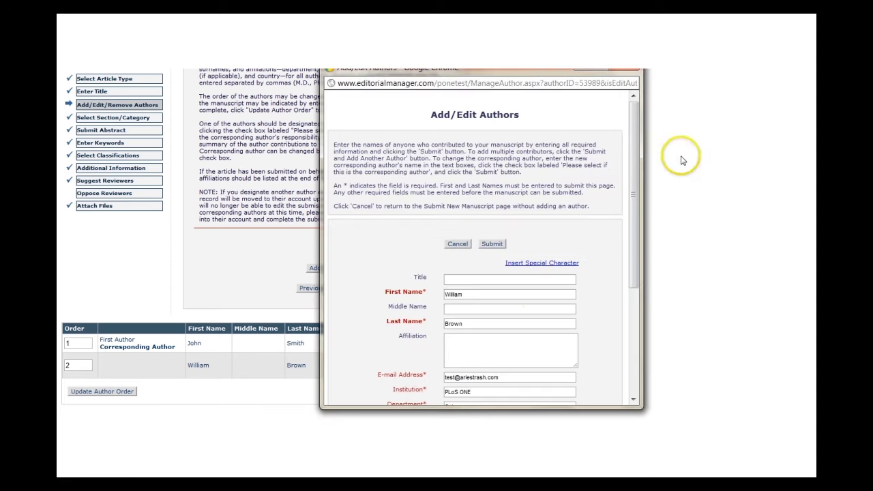
pyautogui.scroll(-5, 598, 205)
pyautogui.scroll(-3, 598, 205)
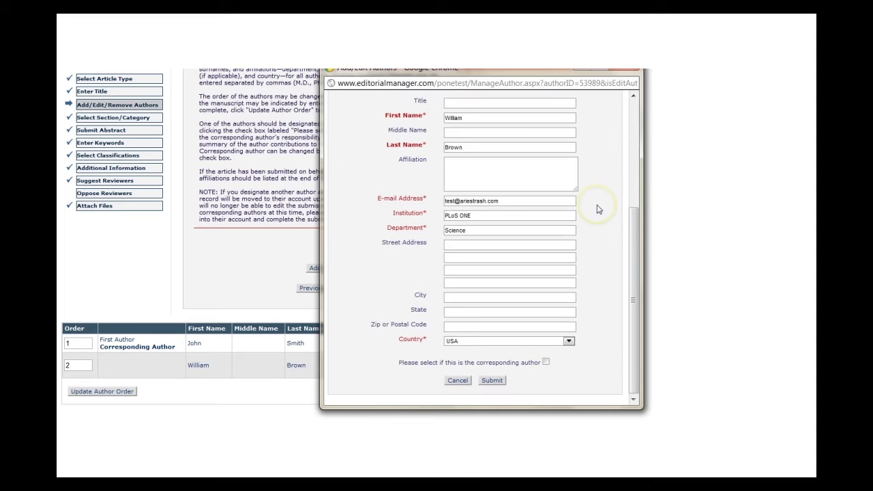
pyautogui.click(545, 362)
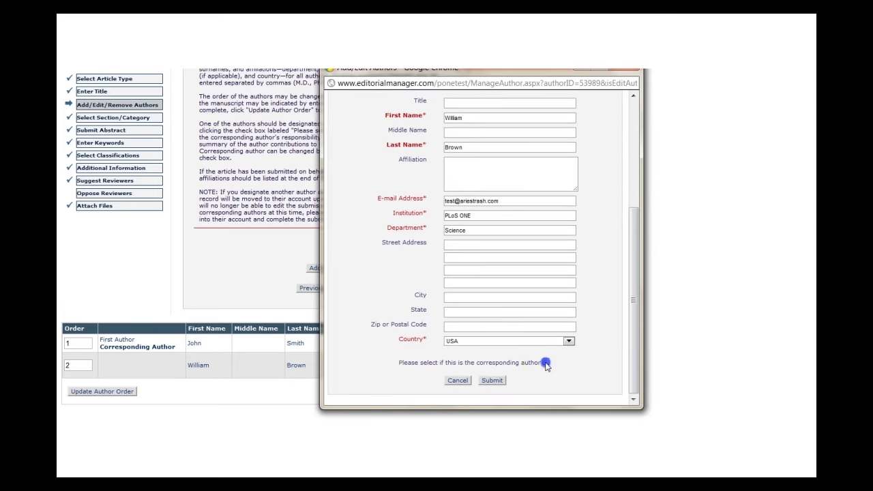
pyautogui.click(487, 380)
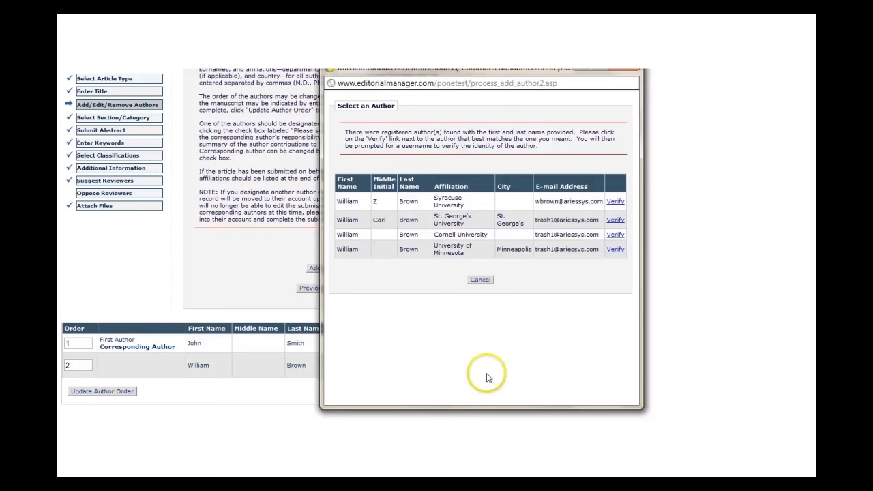
pyautogui.click(616, 202)
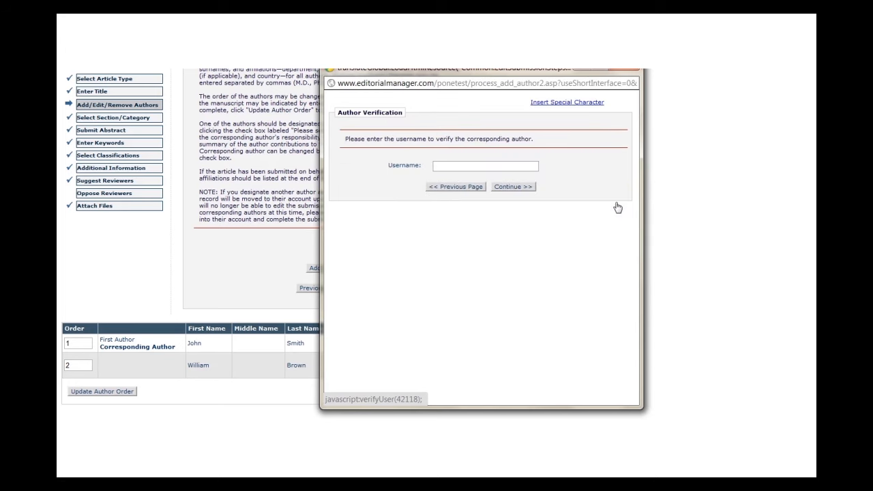
pyautogui.click(454, 166)
pyautogui.write('wi')
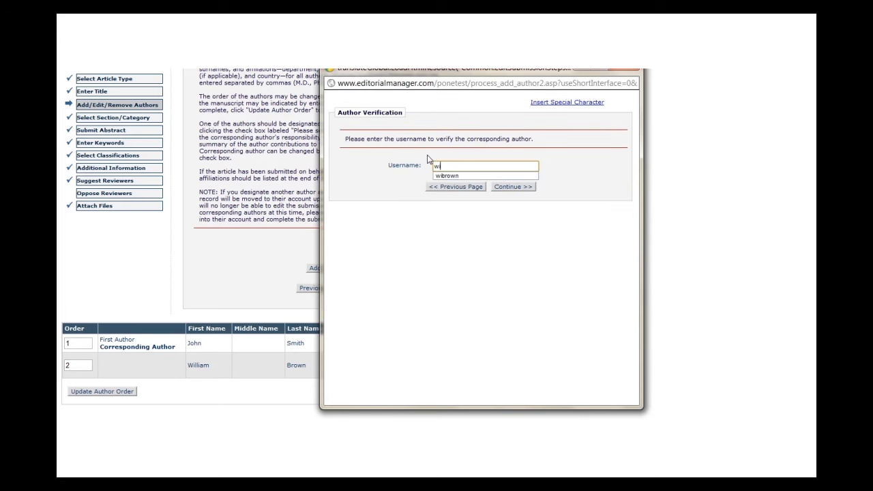
pyautogui.write('brown')
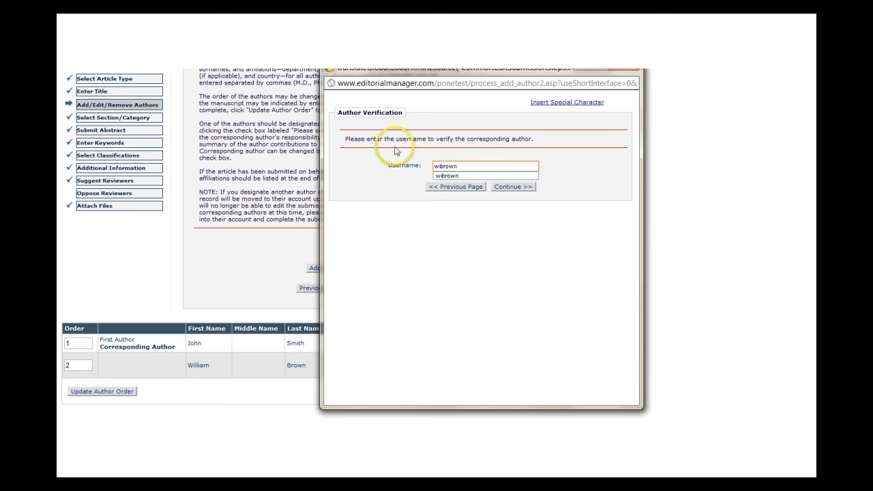
pyautogui.click(513, 186)
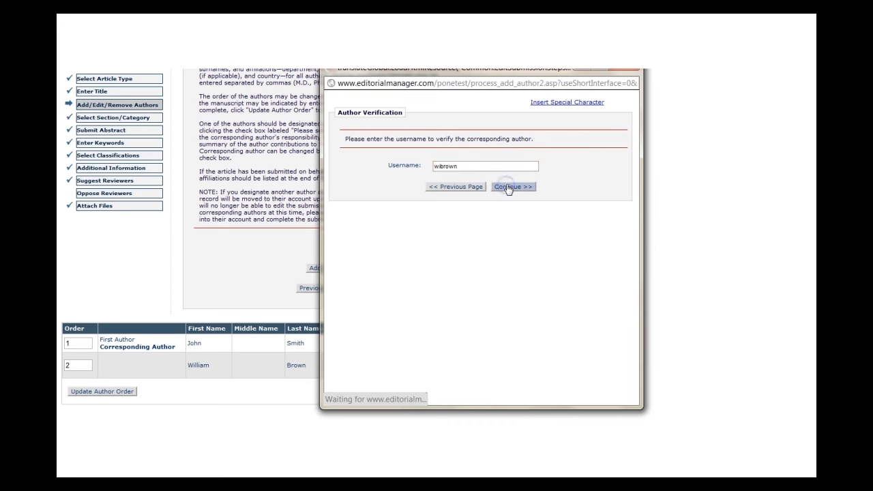